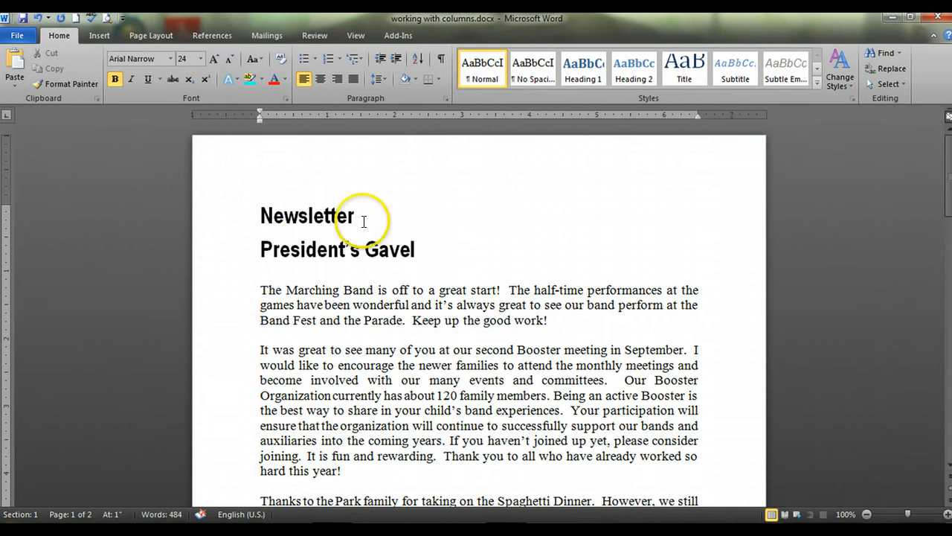
Centre the "Newsletter" title and show the paragraph formatting marks
{"action": "left_click", "coordinate": [322, 77]}
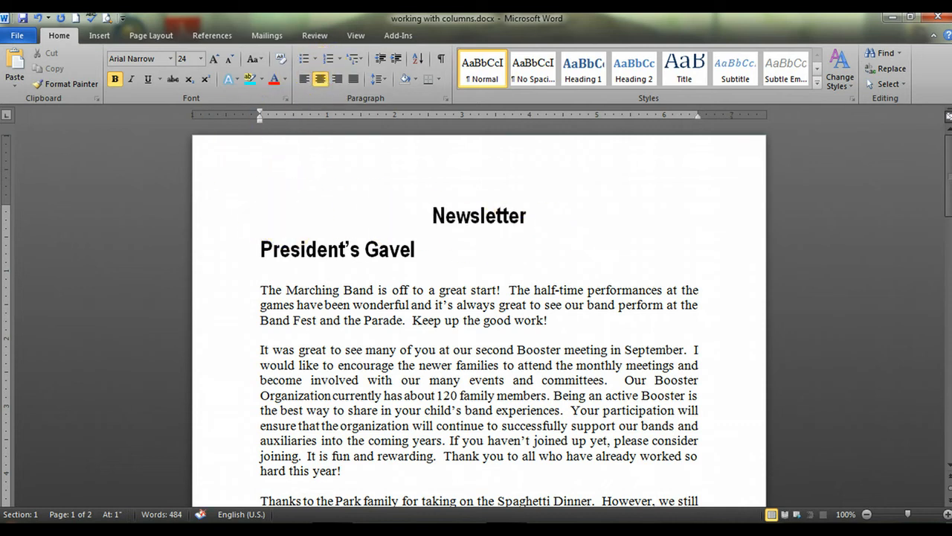
{"action": "left_click", "coordinate": [441, 59]}
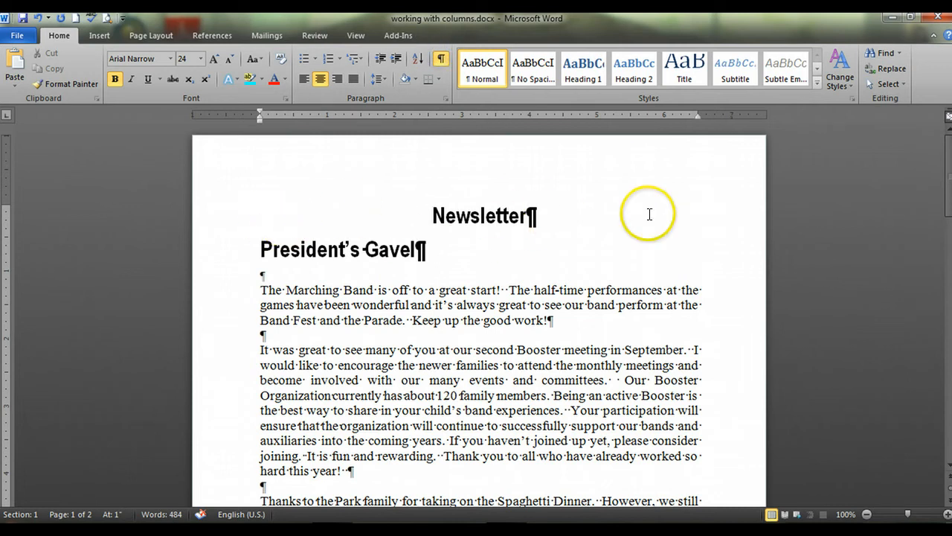
Insert a continuous section break just before the "President's Gavel" heading
{"action": "left_click", "coordinate": [256, 246]}
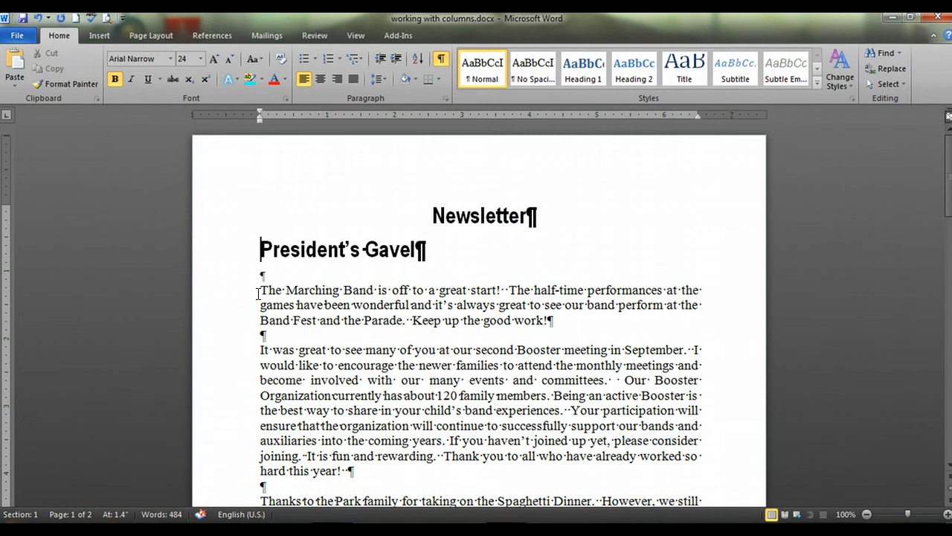
{"action": "left_click", "coordinate": [261, 249]}
{"action": "left_click", "coordinate": [262, 249]}
{"action": "left_click", "coordinate": [151, 35]}
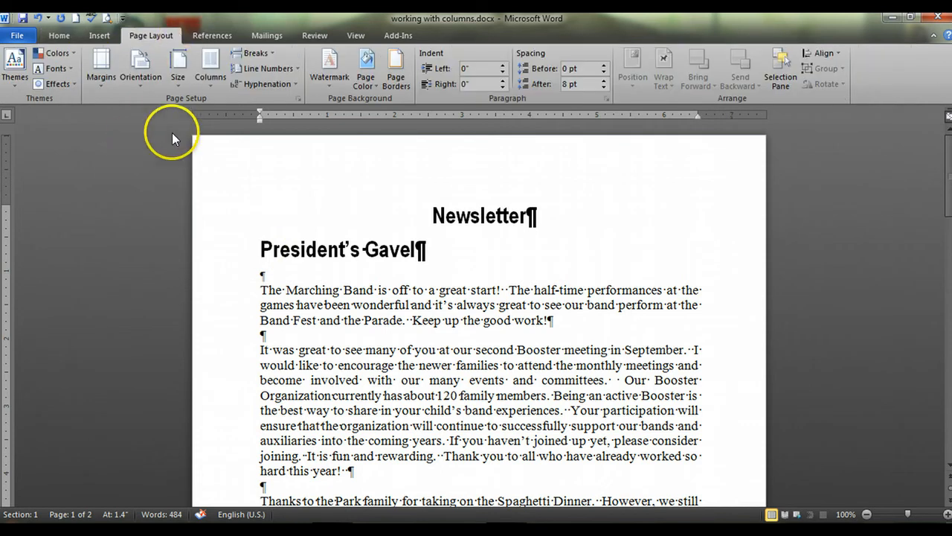
{"action": "left_click", "coordinate": [254, 54]}
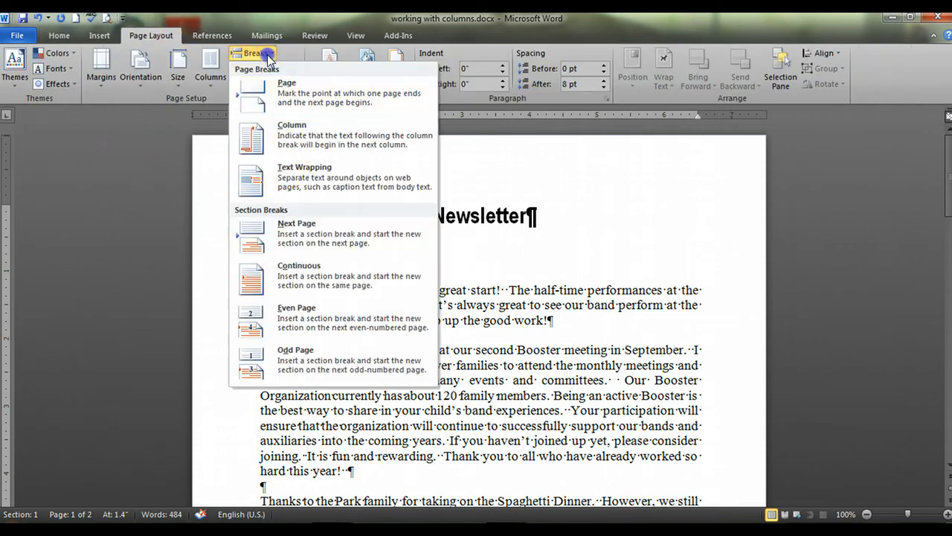
{"action": "left_click", "coordinate": [277, 283]}
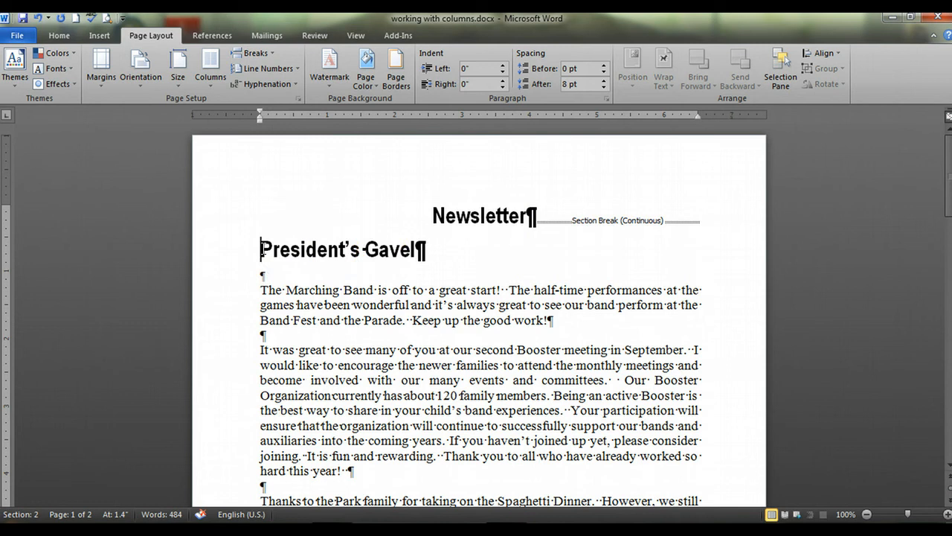
{"action": "left_click", "coordinate": [214, 69]}
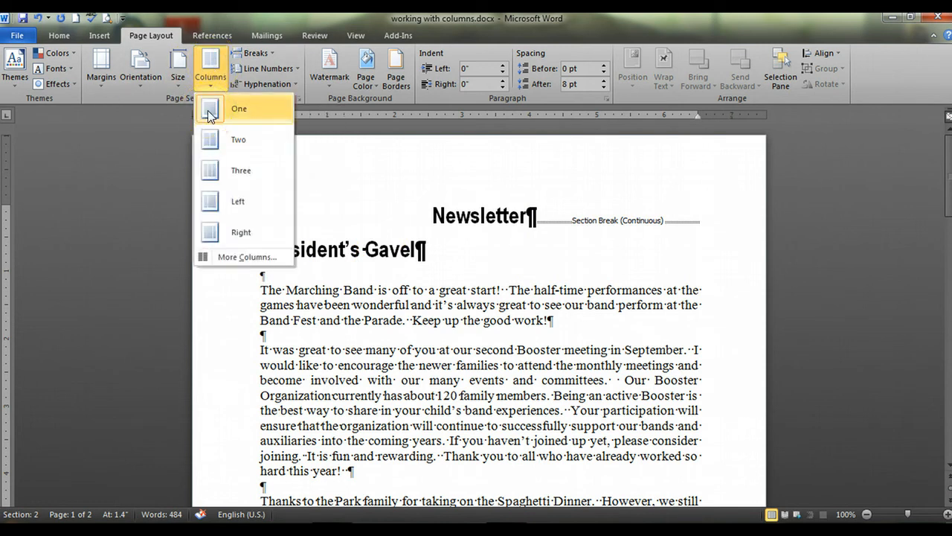
{"action": "left_click", "coordinate": [224, 257]}
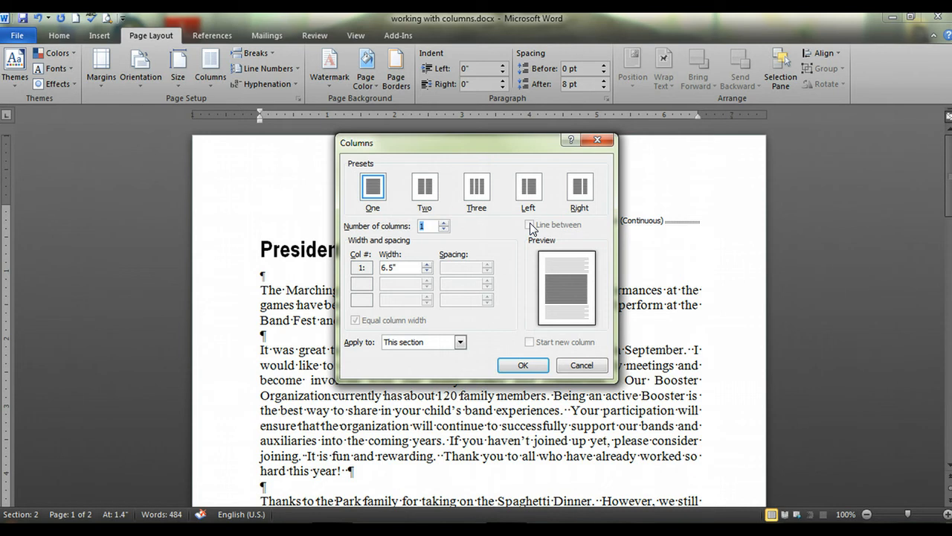
{"action": "left_click", "coordinate": [557, 364]}
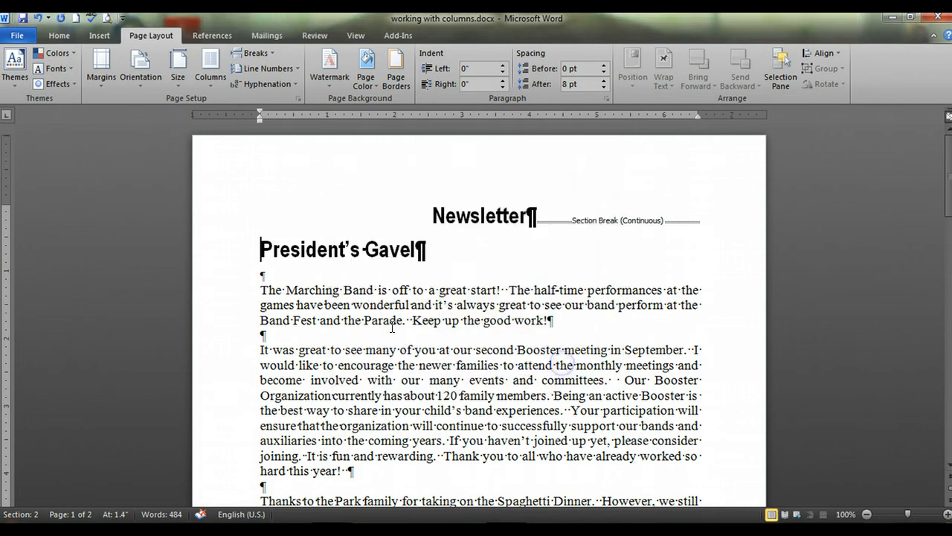
Lay out the section starting at "President's Gavel" in two columns and look over the resulting text flow
{"action": "left_click", "coordinate": [201, 73]}
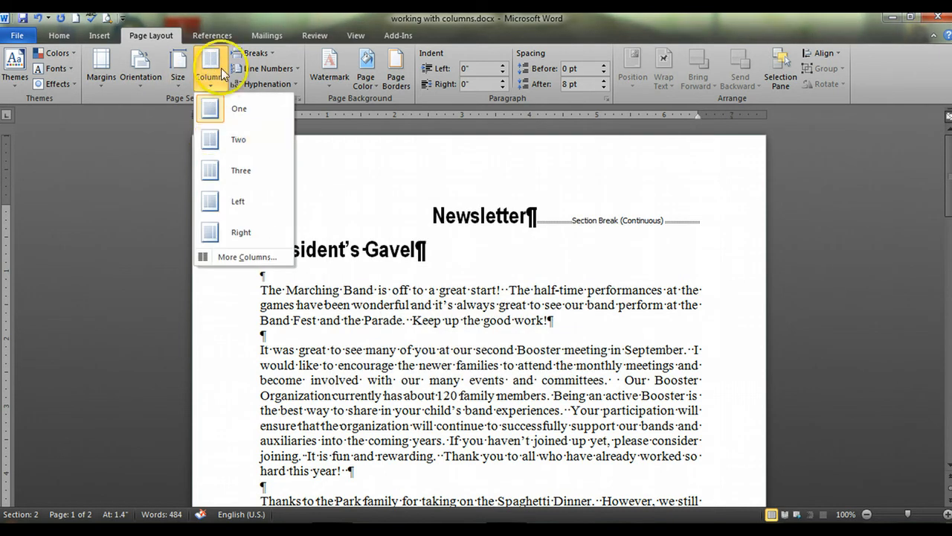
{"action": "left_click", "coordinate": [217, 140]}
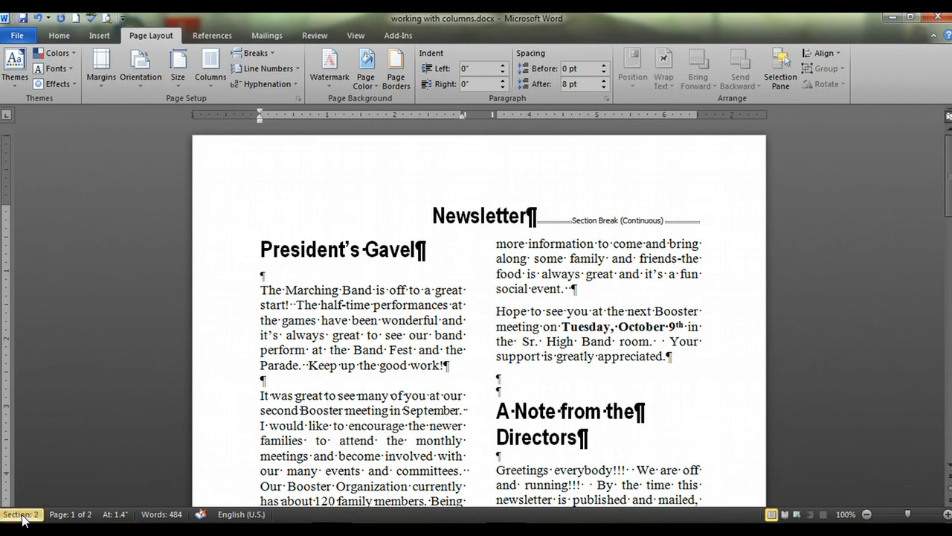
{"action": "scroll", "coordinate": [264, 261], "scroll_direction": "down", "scroll_amount": 3}
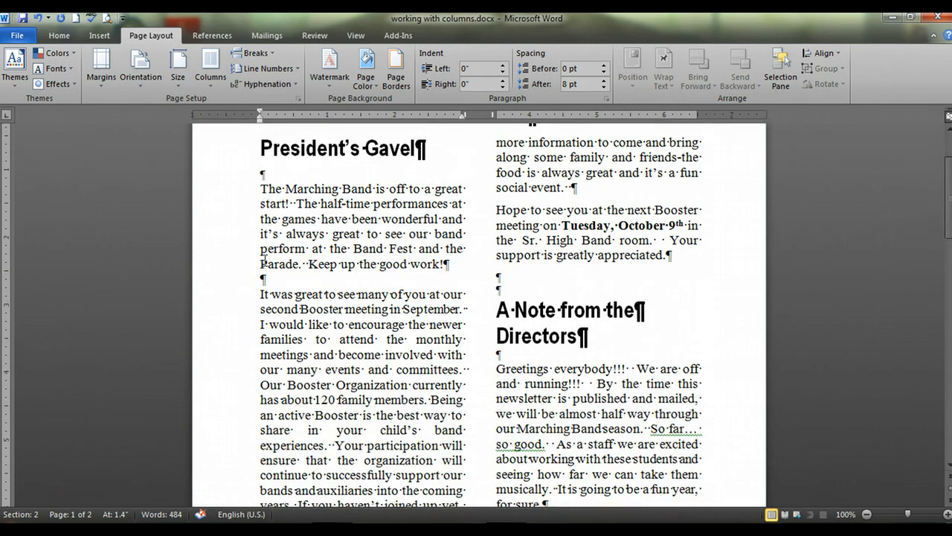
{"action": "scroll", "coordinate": [264, 261], "scroll_direction": "down", "scroll_amount": 8}
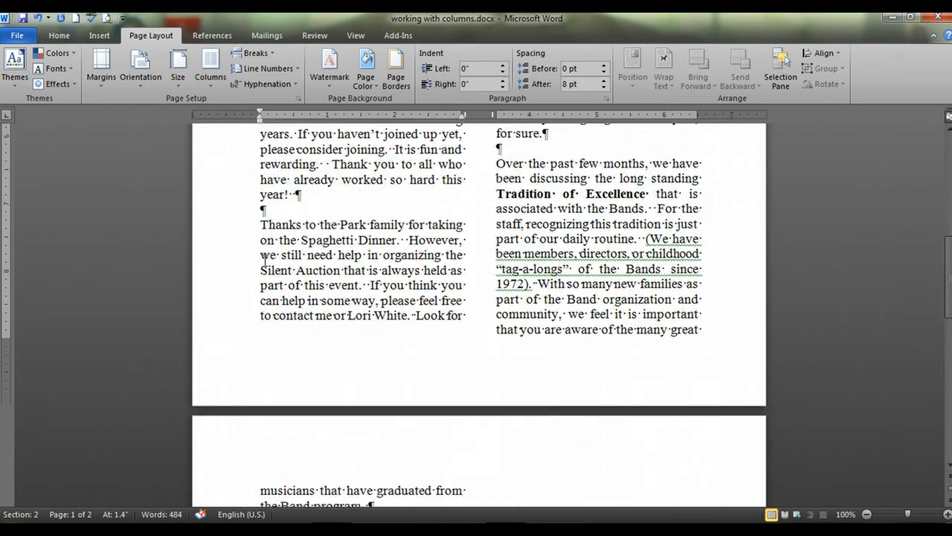
{"action": "scroll", "coordinate": [264, 261], "scroll_direction": "up", "scroll_amount": 10}
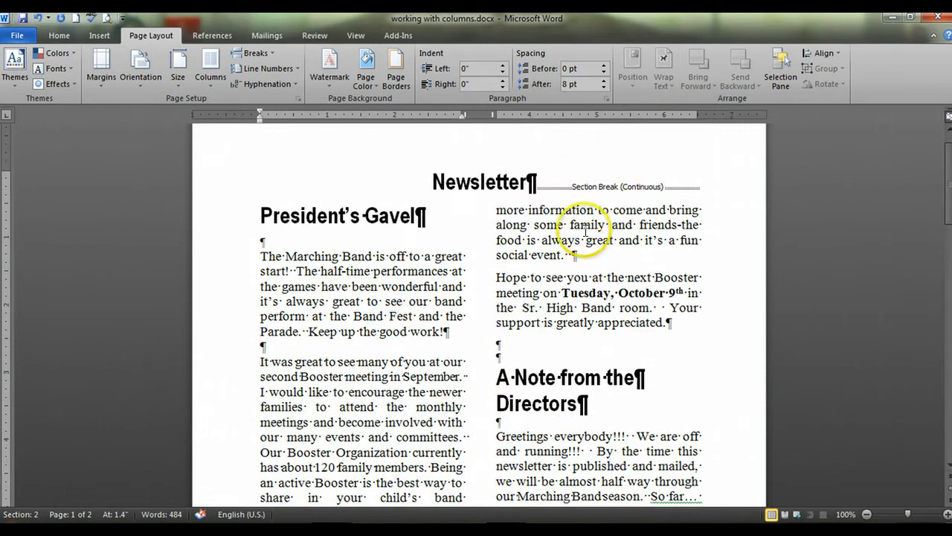
Insert a column break before the "Thanks to the Park family" paragraph and check where both columns start
{"action": "left_click", "coordinate": [262, 241]}
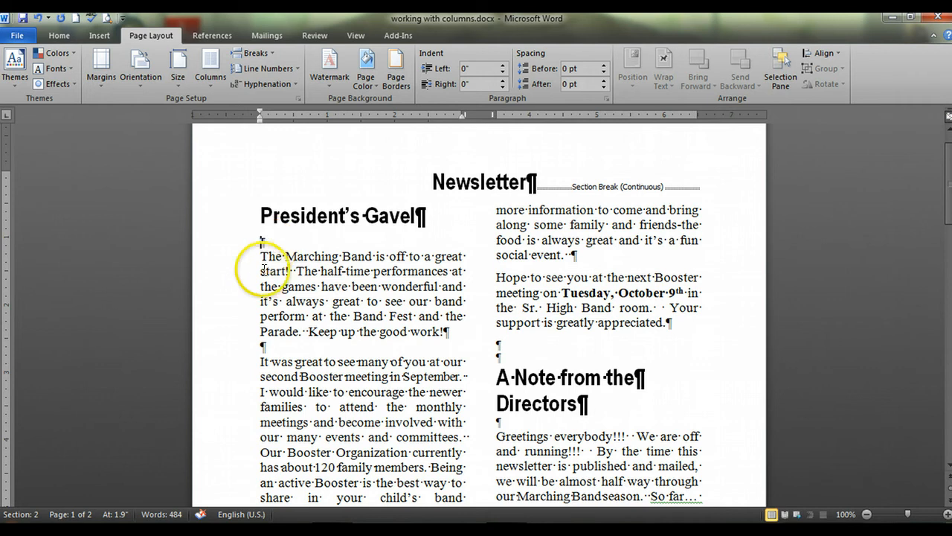
{"action": "scroll", "coordinate": [255, 298], "scroll_direction": "down", "scroll_amount": 7}
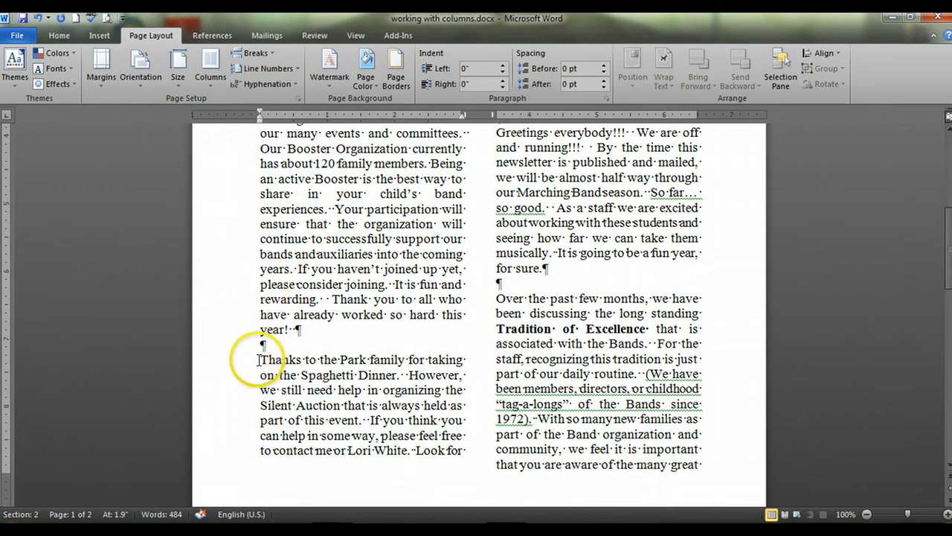
{"action": "left_click", "coordinate": [262, 360]}
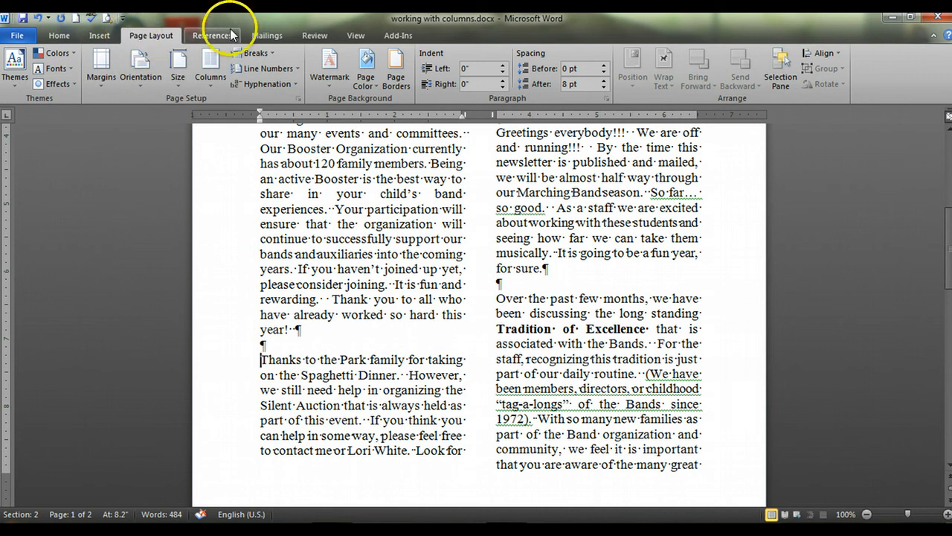
{"action": "left_click", "coordinate": [257, 54]}
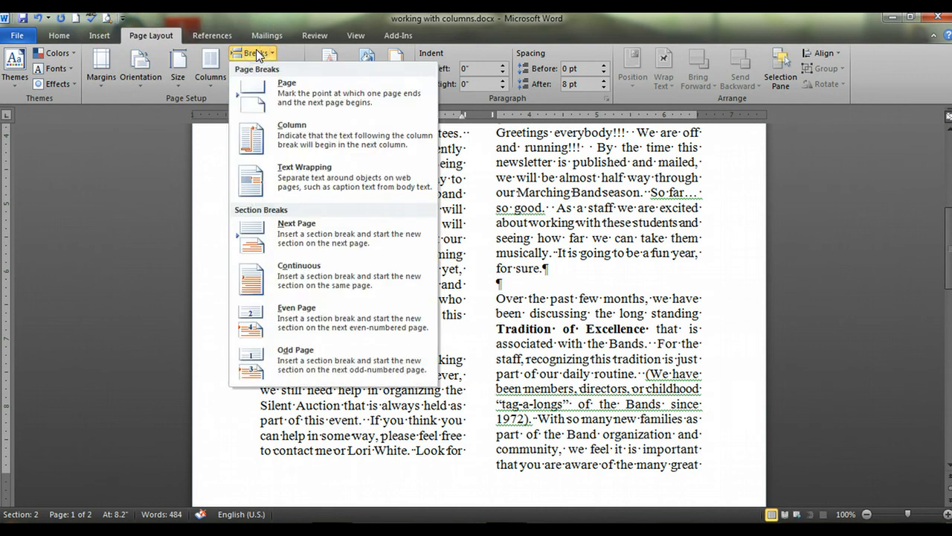
{"action": "left_click", "coordinate": [280, 144]}
{"action": "scroll", "coordinate": [337, 303], "scroll_direction": "down", "scroll_amount": 2}
{"action": "scroll", "coordinate": [336, 304], "scroll_direction": "down", "scroll_amount": 3}
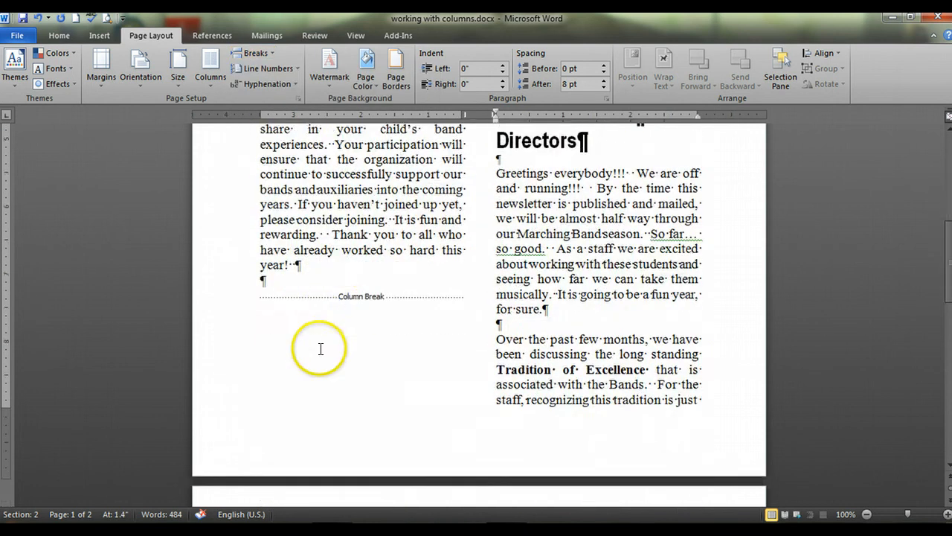
{"action": "scroll", "coordinate": [304, 283], "scroll_direction": "up", "scroll_amount": 7}
{"action": "scroll", "coordinate": [304, 273], "scroll_direction": "up", "scroll_amount": 1}
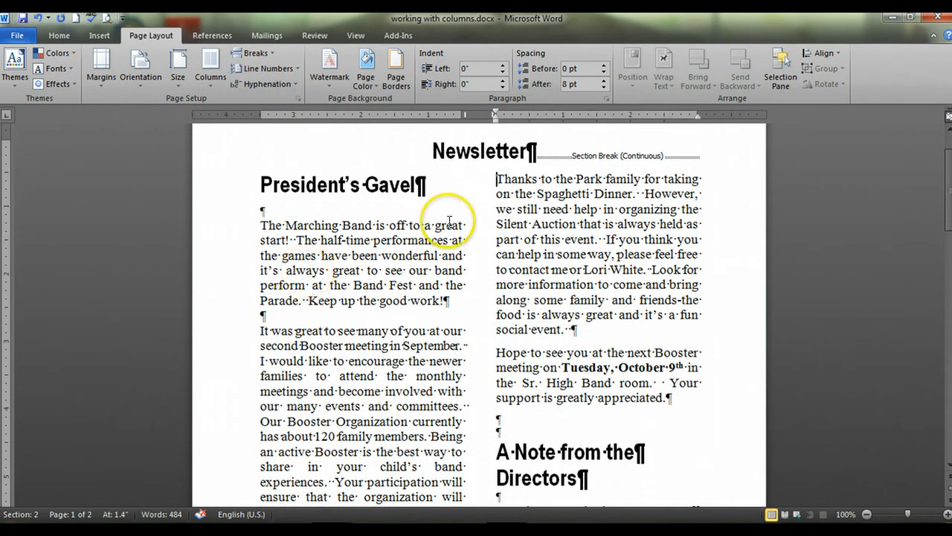
{"action": "left_click", "coordinate": [498, 179]}
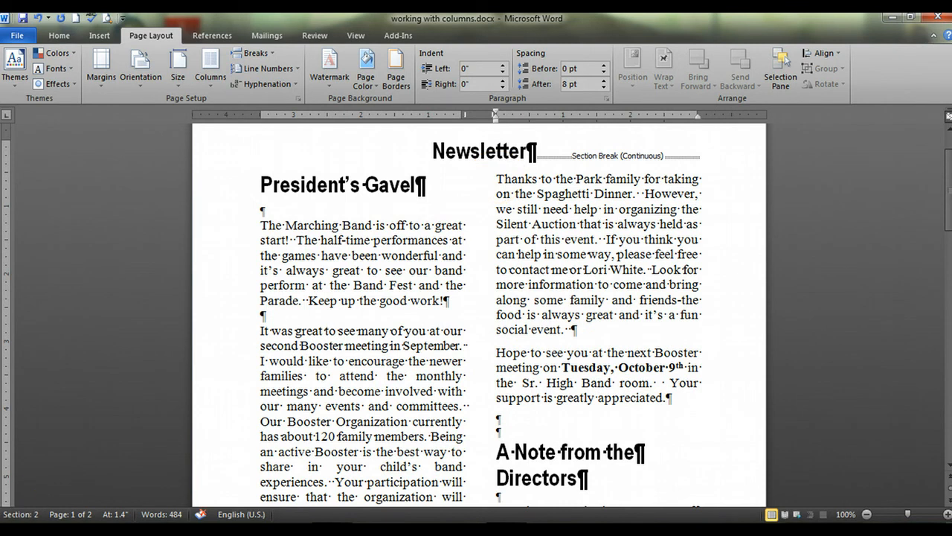
Add a line between the two columns of this section and review it through to the end of the newsletter
{"action": "left_click", "coordinate": [260, 288]}
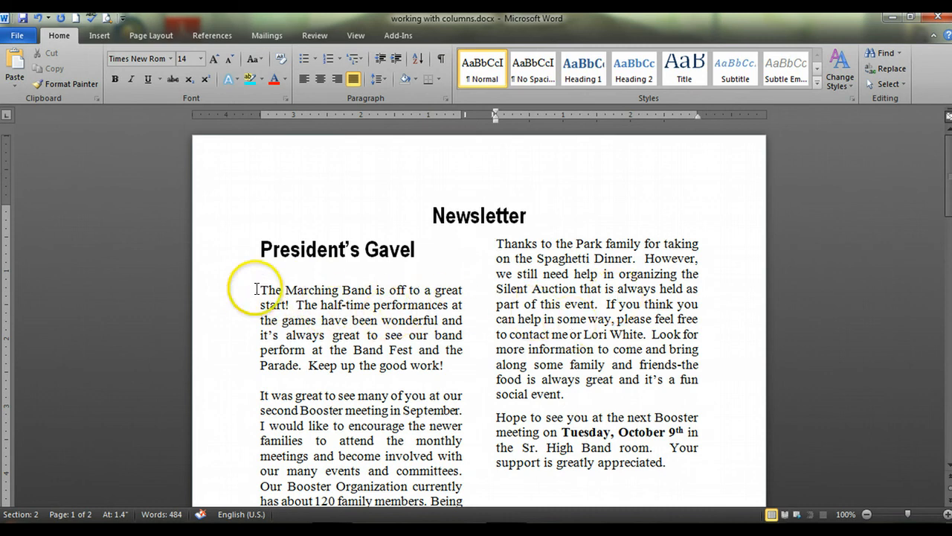
{"action": "scroll", "coordinate": [298, 293], "scroll_direction": "down", "scroll_amount": 7}
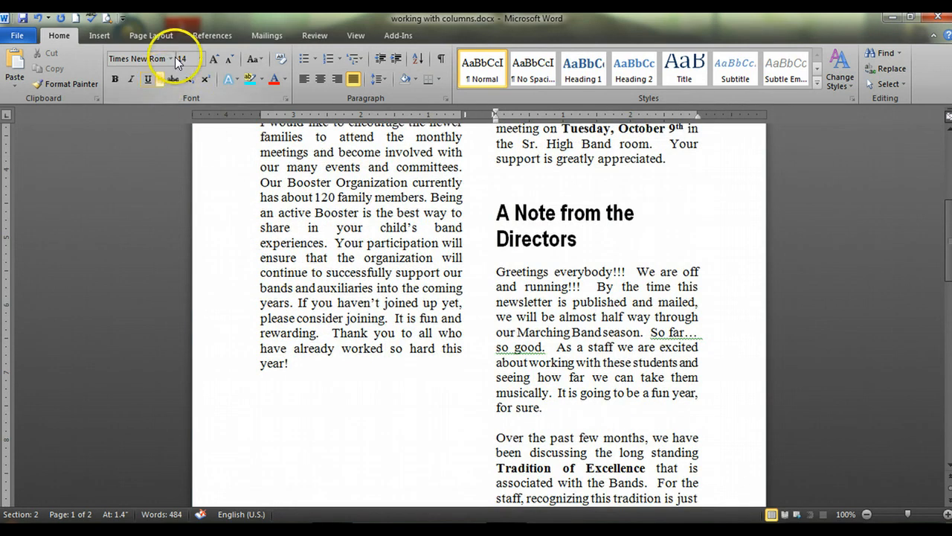
{"action": "left_click", "coordinate": [159, 36]}
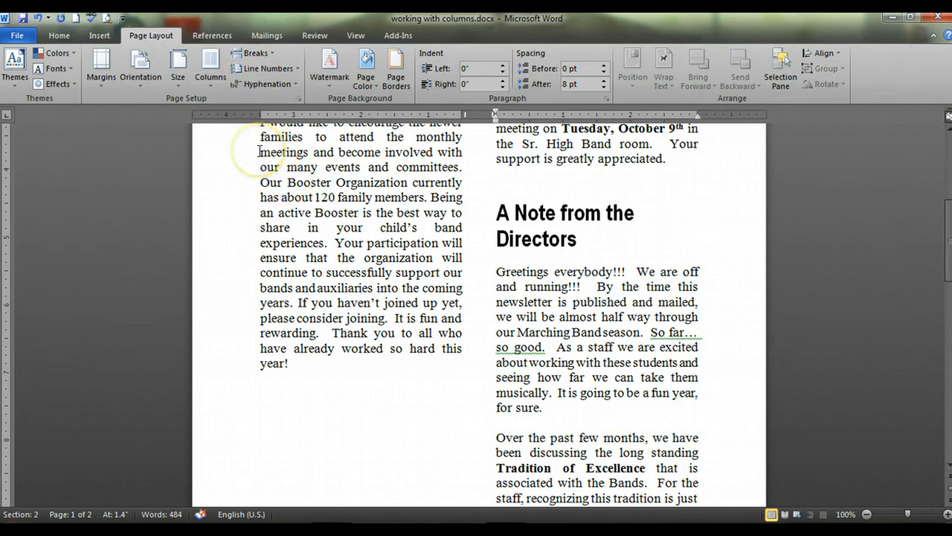
{"action": "left_click", "coordinate": [218, 79]}
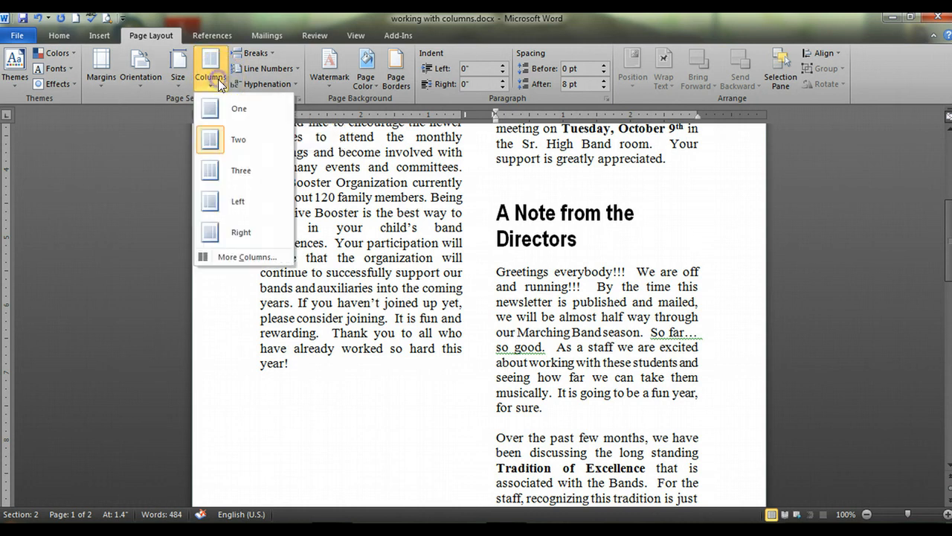
{"action": "left_click", "coordinate": [216, 258]}
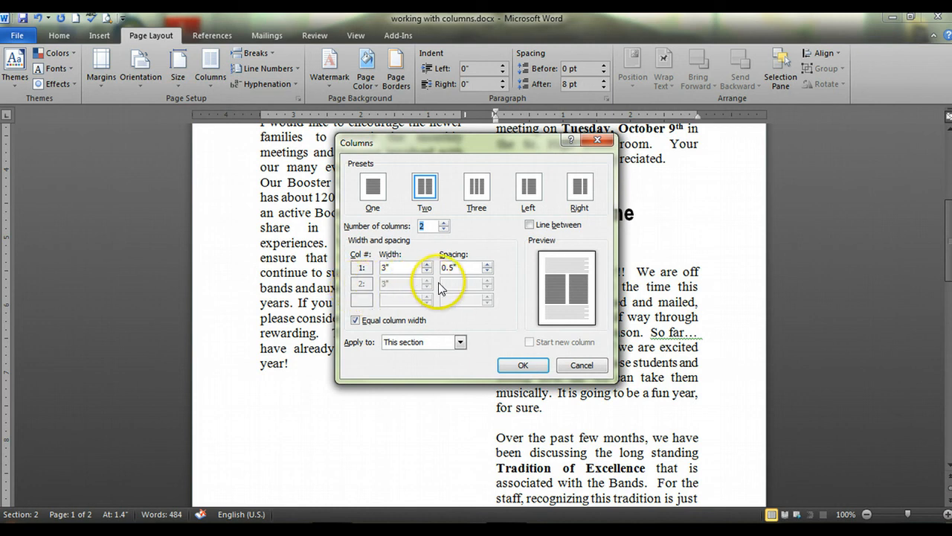
{"action": "left_click", "coordinate": [530, 226]}
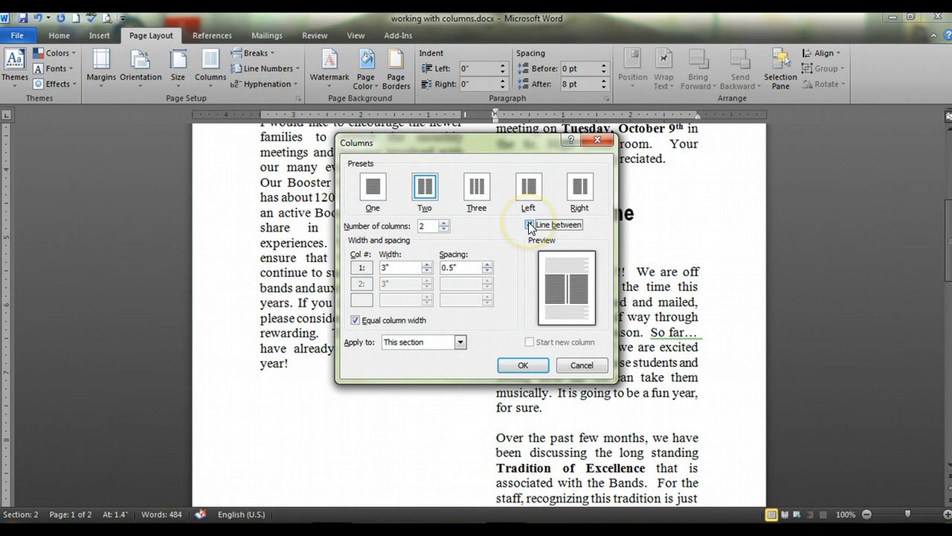
{"action": "left_click", "coordinate": [520, 365]}
{"action": "scroll", "coordinate": [523, 322], "scroll_direction": "up", "scroll_amount": 3}
{"action": "scroll", "coordinate": [523, 321], "scroll_direction": "down", "scroll_amount": 9}
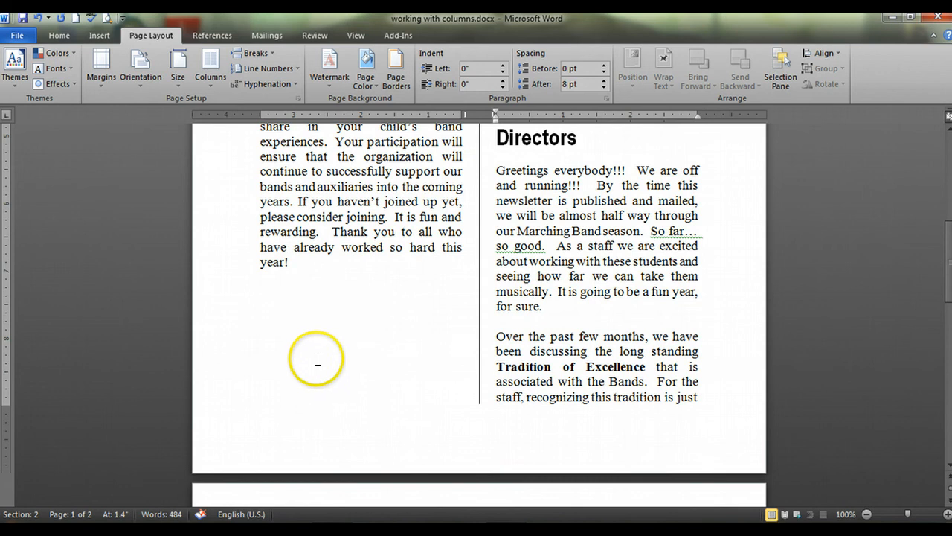
{"action": "scroll", "coordinate": [332, 334], "scroll_direction": "down", "scroll_amount": 4}
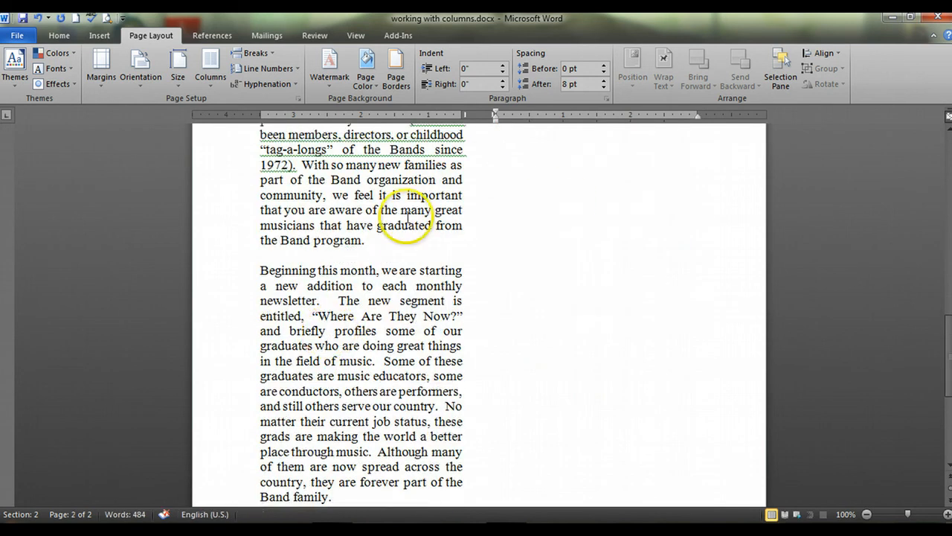
{"action": "scroll", "coordinate": [348, 390], "scroll_direction": "down", "scroll_amount": 2}
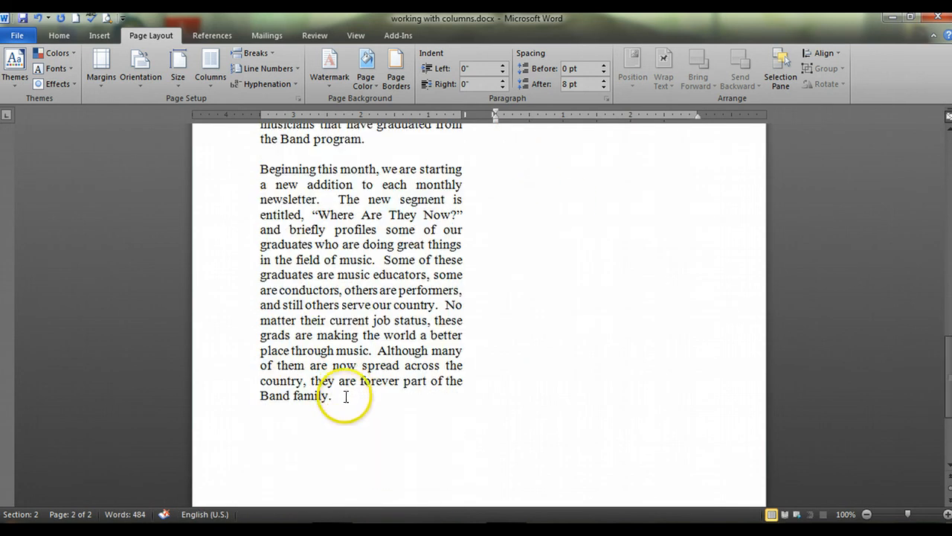
{"action": "left_click", "coordinate": [344, 396]}
{"action": "scroll", "coordinate": [347, 391], "scroll_direction": "up", "scroll_amount": 10}
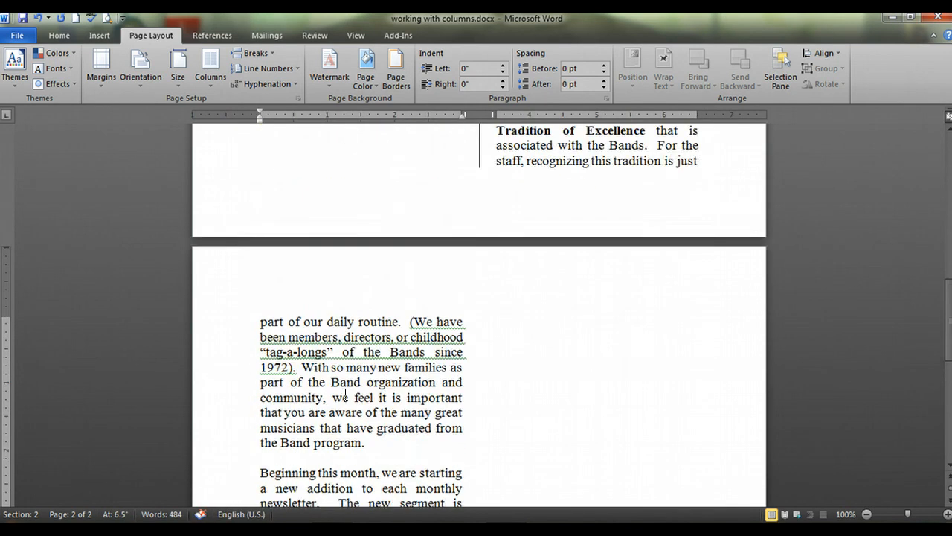